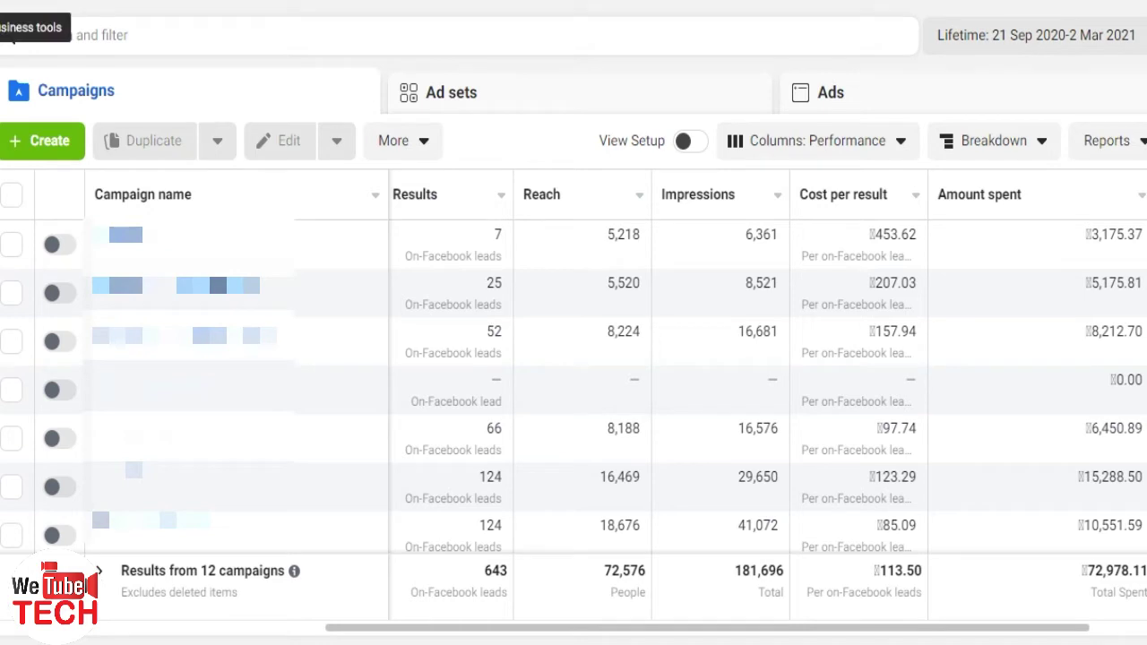
Go to the Audiences section and start a new Custom Audience using Customer list as the source.
{"action": "left_click", "coordinate": [11, 38]}
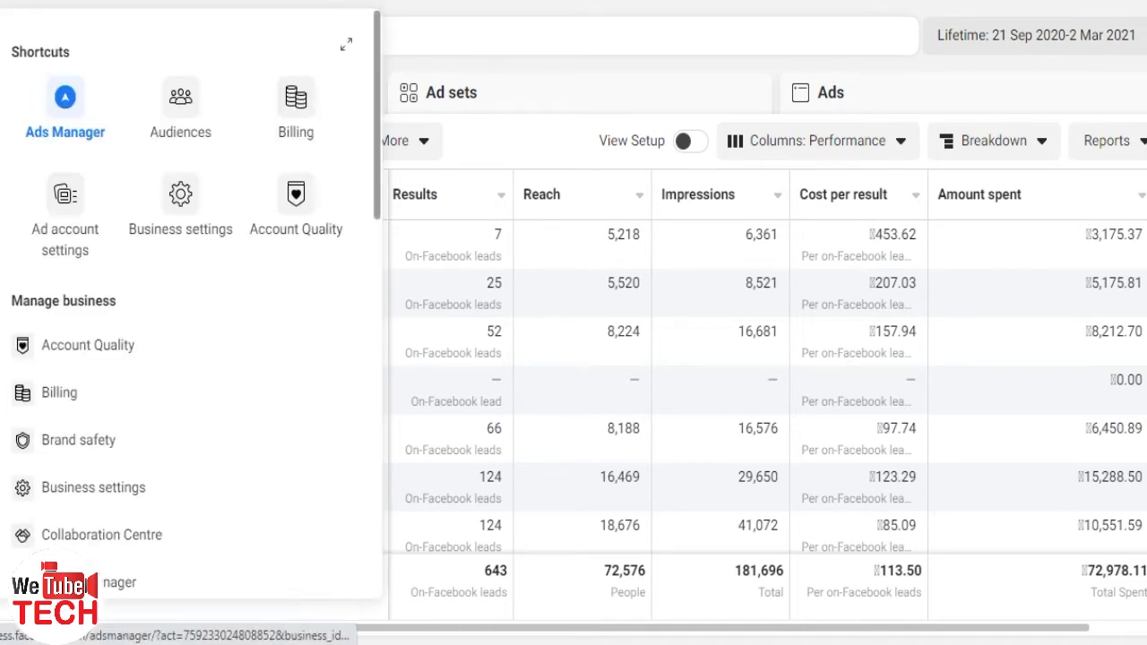
{"action": "left_click", "coordinate": [181, 108]}
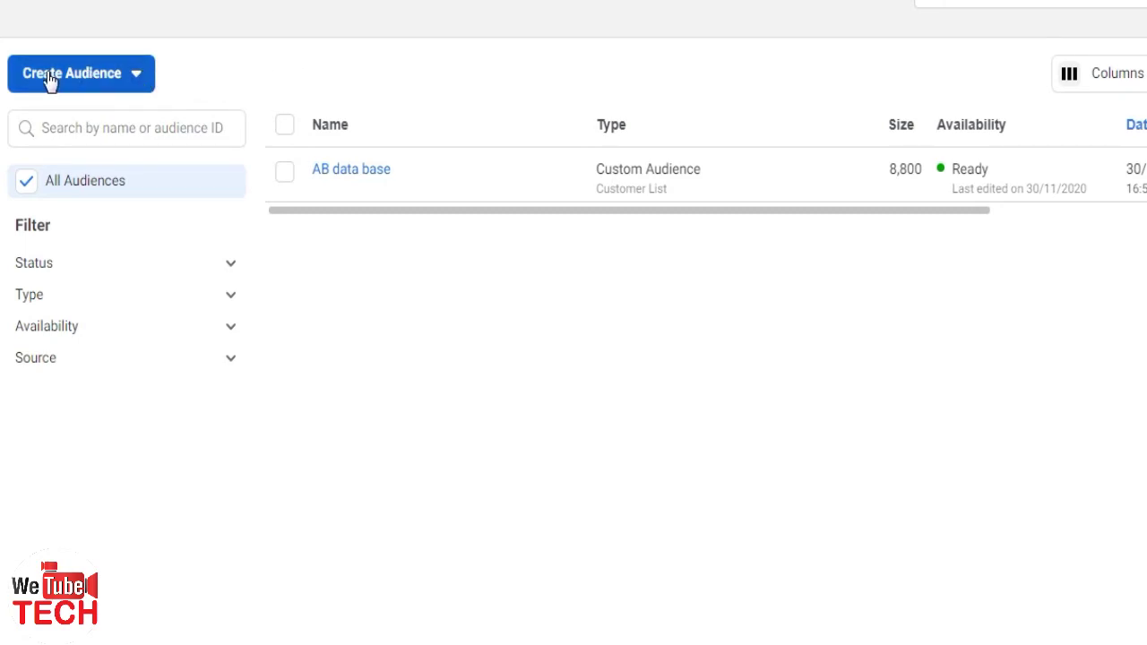
{"action": "left_click", "coordinate": [133, 79]}
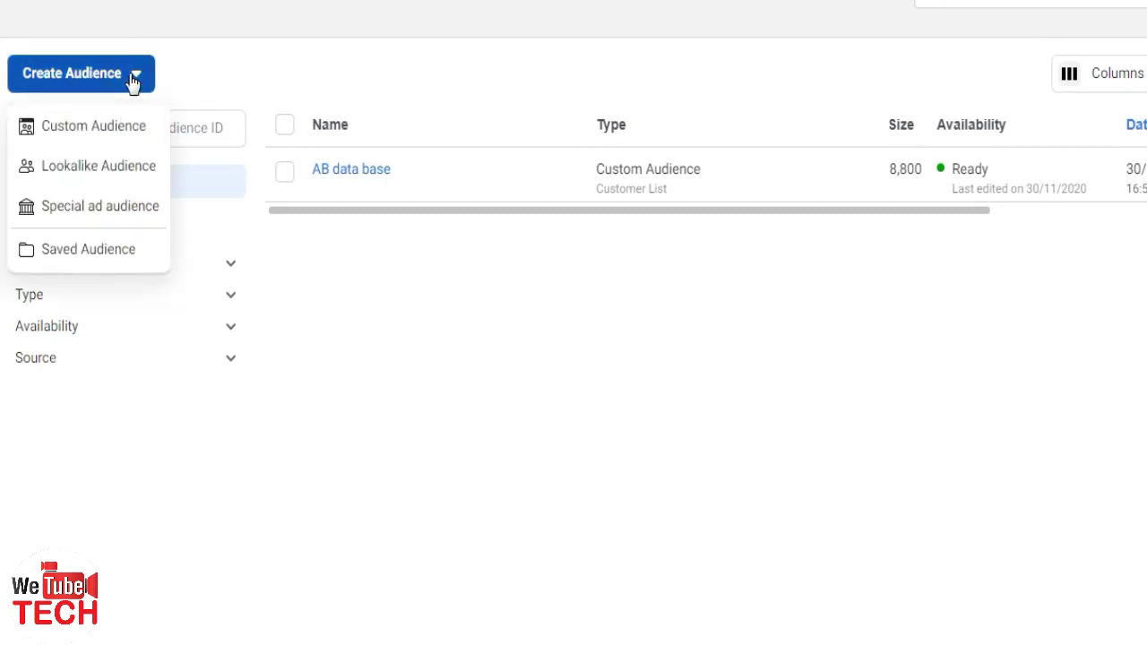
{"action": "left_click", "coordinate": [90, 132]}
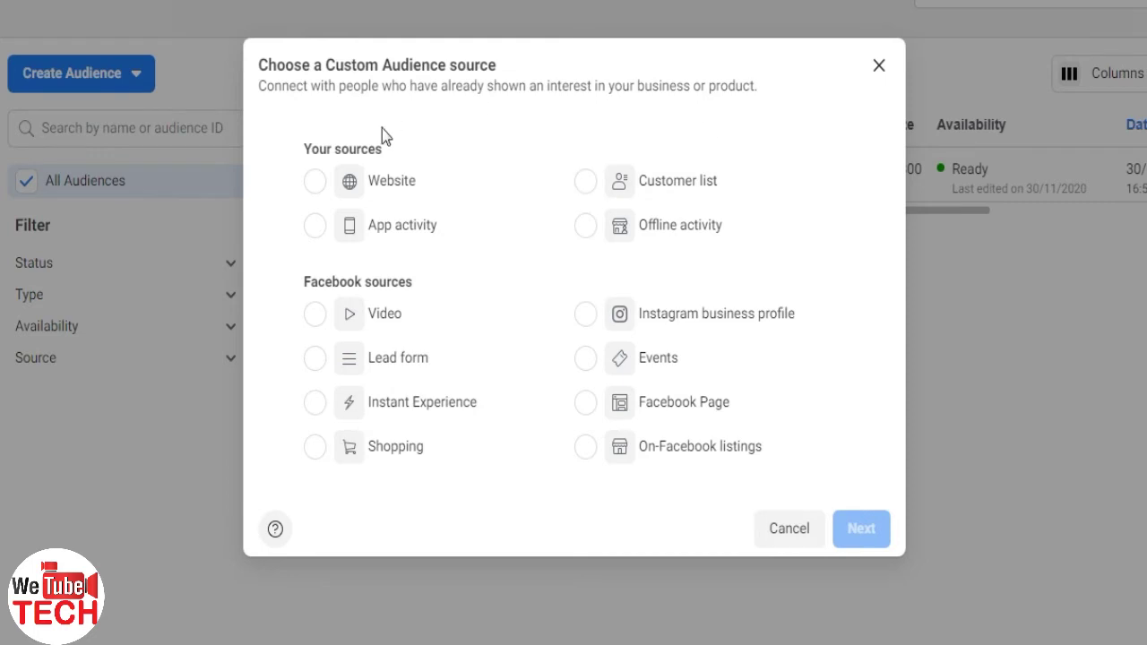
{"action": "left_click", "coordinate": [586, 182]}
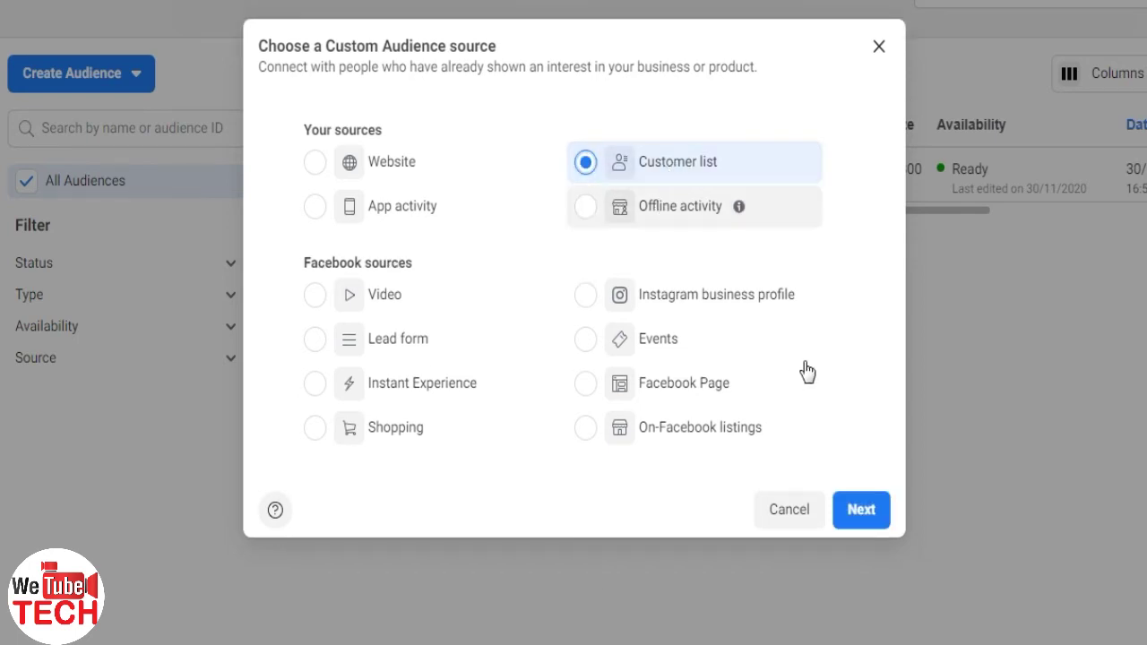
{"action": "left_click", "coordinate": [860, 518]}
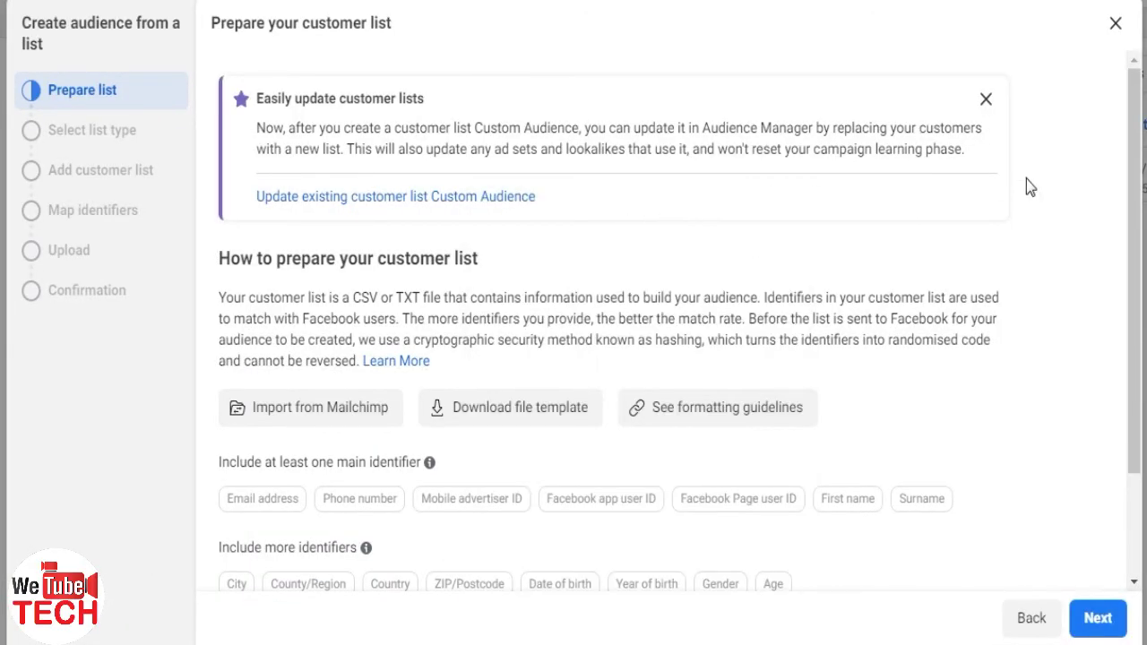
Proceed past the list preparation guidance and choose No for including a customer value column.
{"action": "scroll", "coordinate": [1028, 185], "scroll_direction": "down", "scroll_amount": 2}
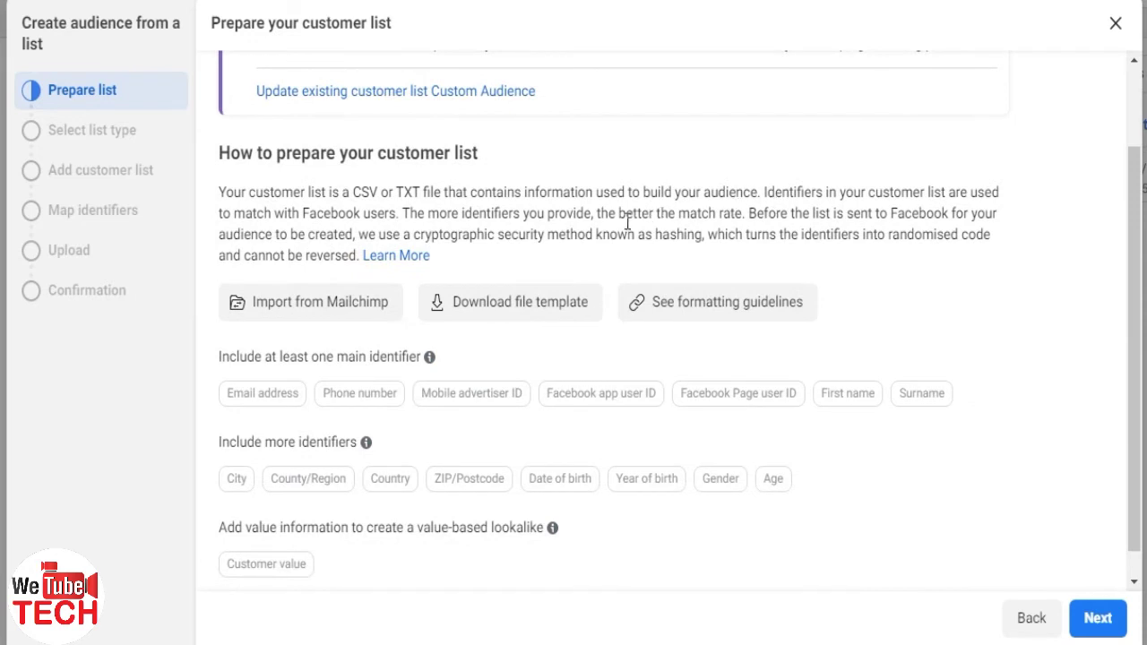
{"action": "left_click", "coordinate": [1093, 618]}
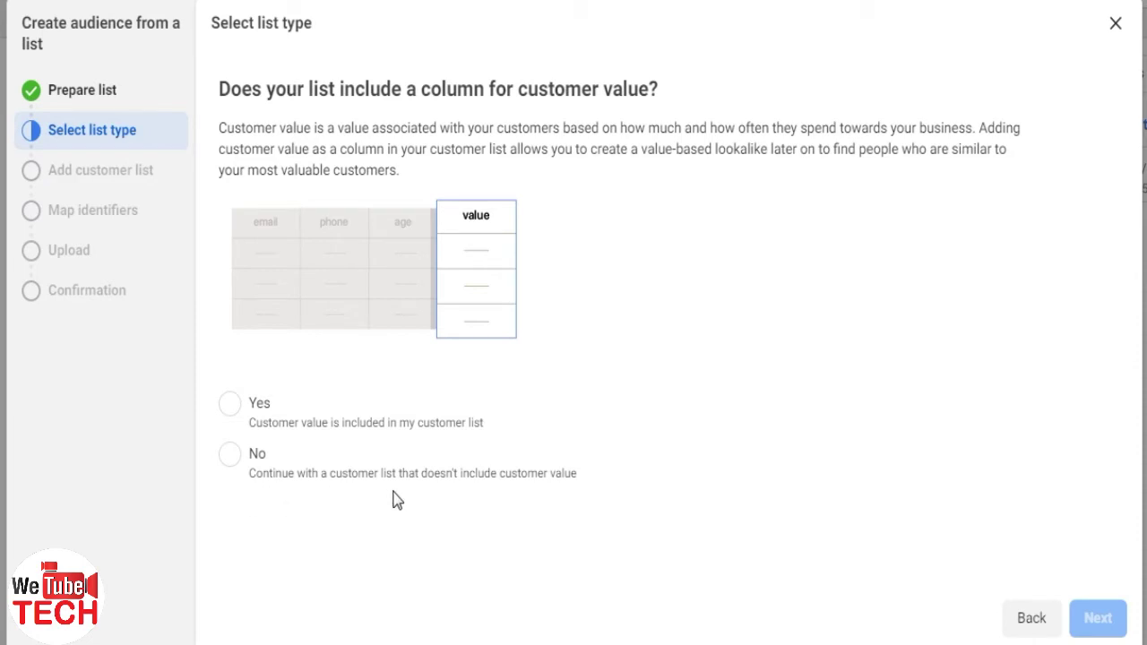
{"action": "left_click", "coordinate": [233, 457]}
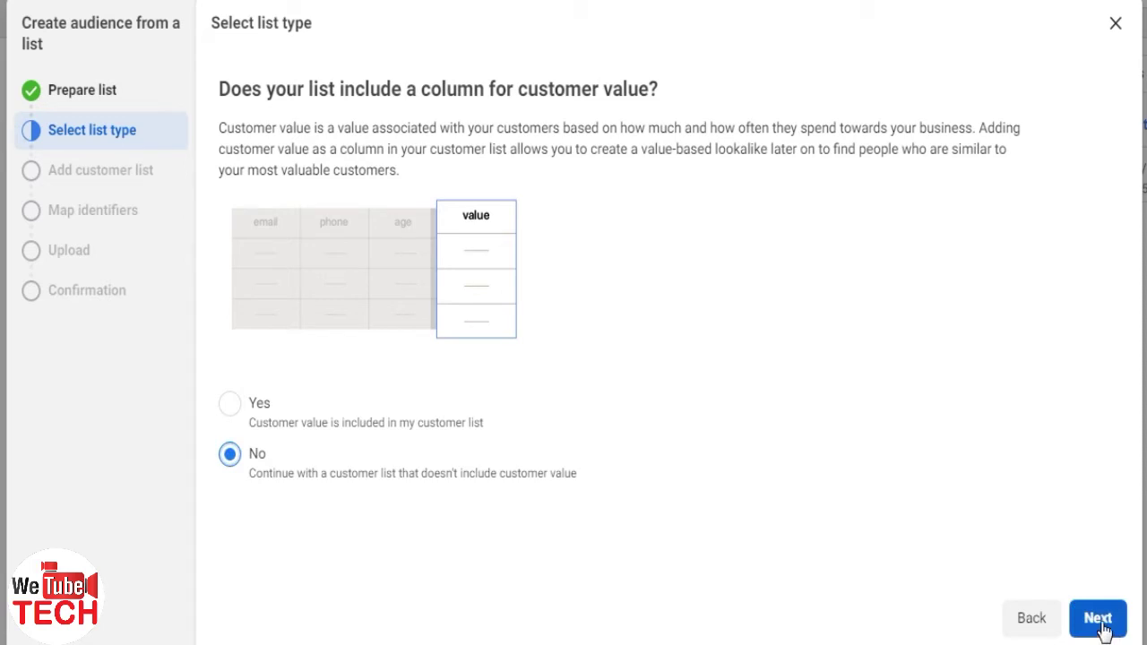
{"action": "key", "text": "Return"}
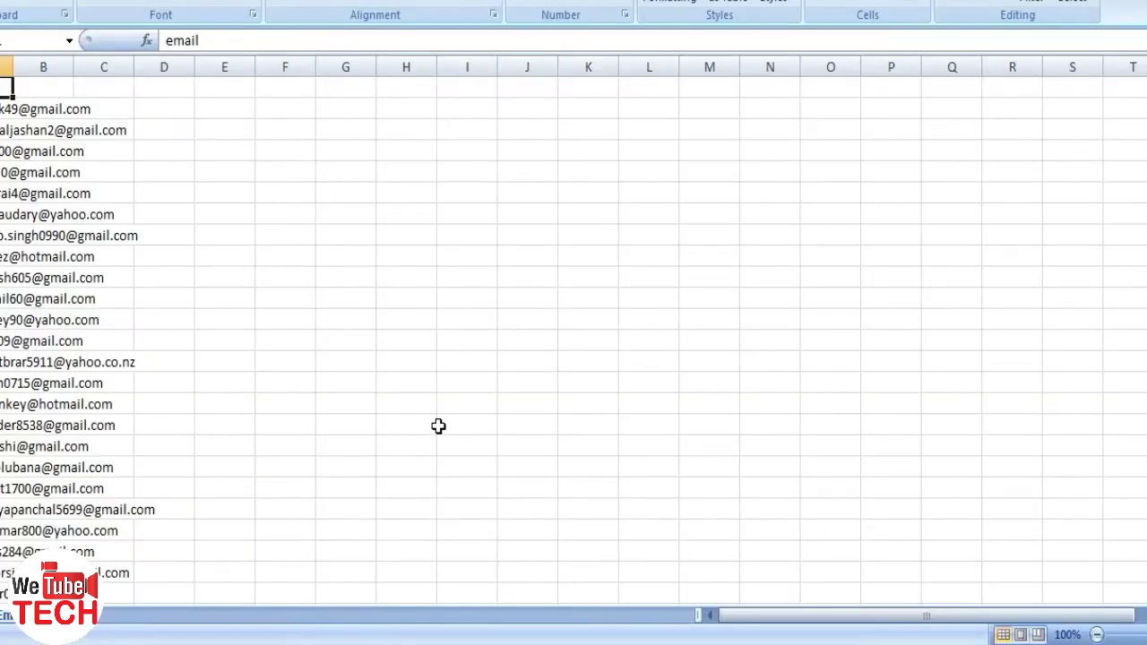
Switch to the Excel customer list, widen column A and look through its email addresses.
{"action": "left_click_drag", "start_coordinate": [13, 64], "coordinate": [160, 77]}
{"action": "scroll", "coordinate": [98, 269], "scroll_direction": "down", "scroll_amount": 6}
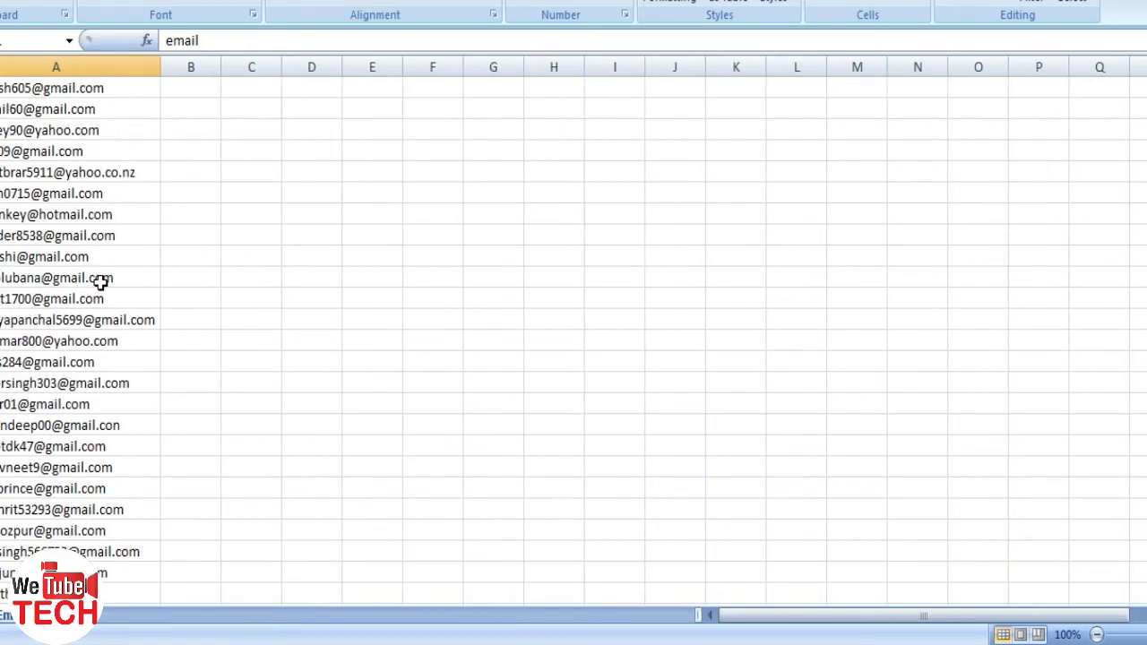
{"action": "scroll", "coordinate": [98, 299], "scroll_direction": "up", "scroll_amount": 6}
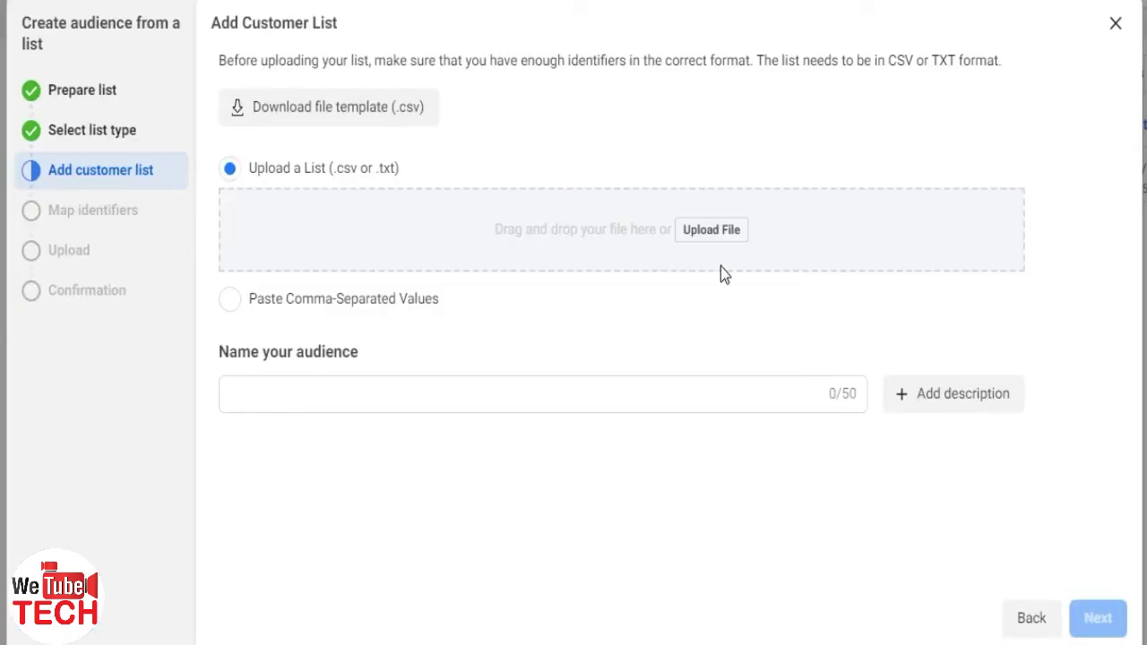
Upload Emails.csv as the customer list, keep its file name as the audience name and continue to identifier mapping.
{"action": "left_click", "coordinate": [705, 233]}
{"action": "double_click", "coordinate": [330, 245]}
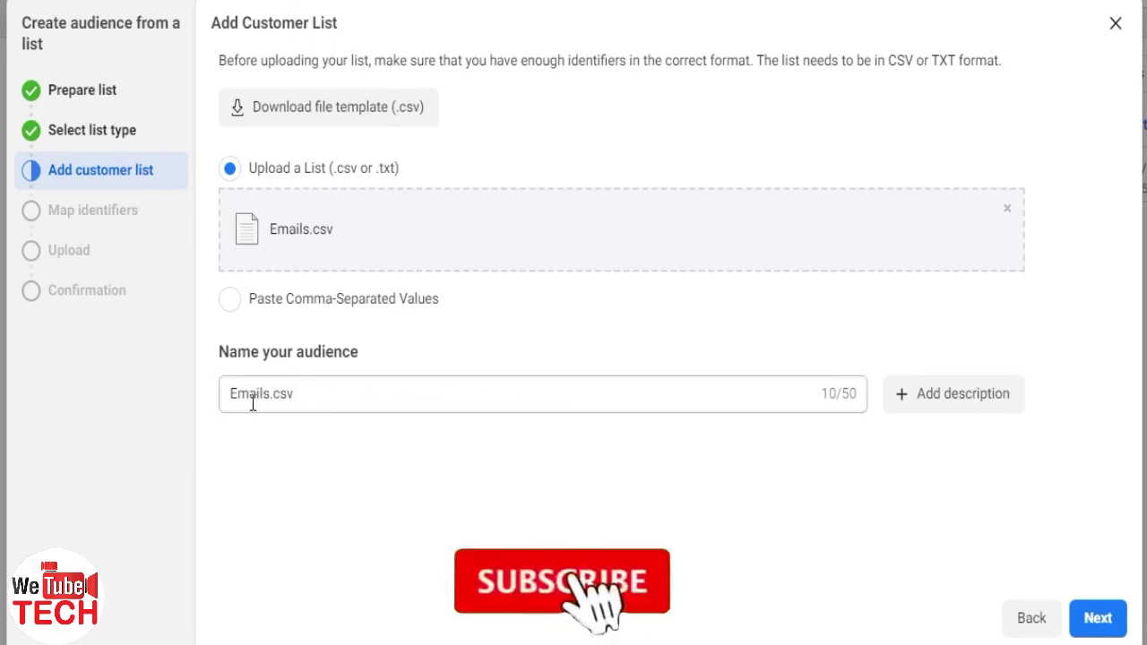
{"action": "left_click", "coordinate": [1097, 620]}
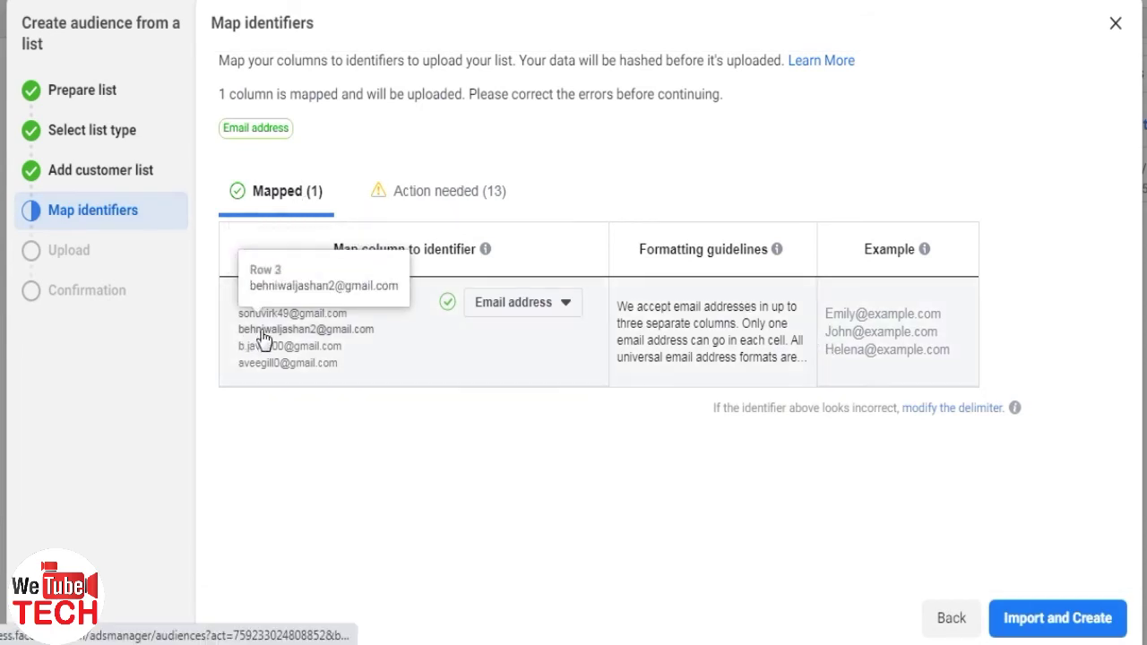
Map the email column to the Email address identifier, and import the list to create the custom audience.
{"action": "left_click", "coordinate": [566, 311]}
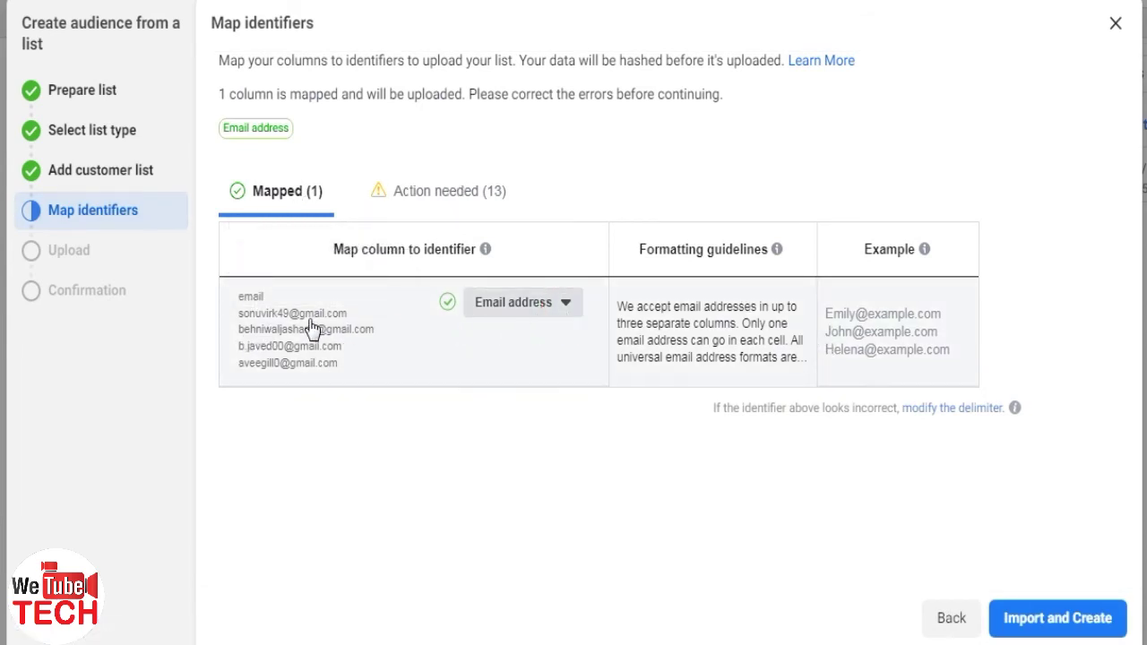
{"action": "left_click", "coordinate": [570, 305]}
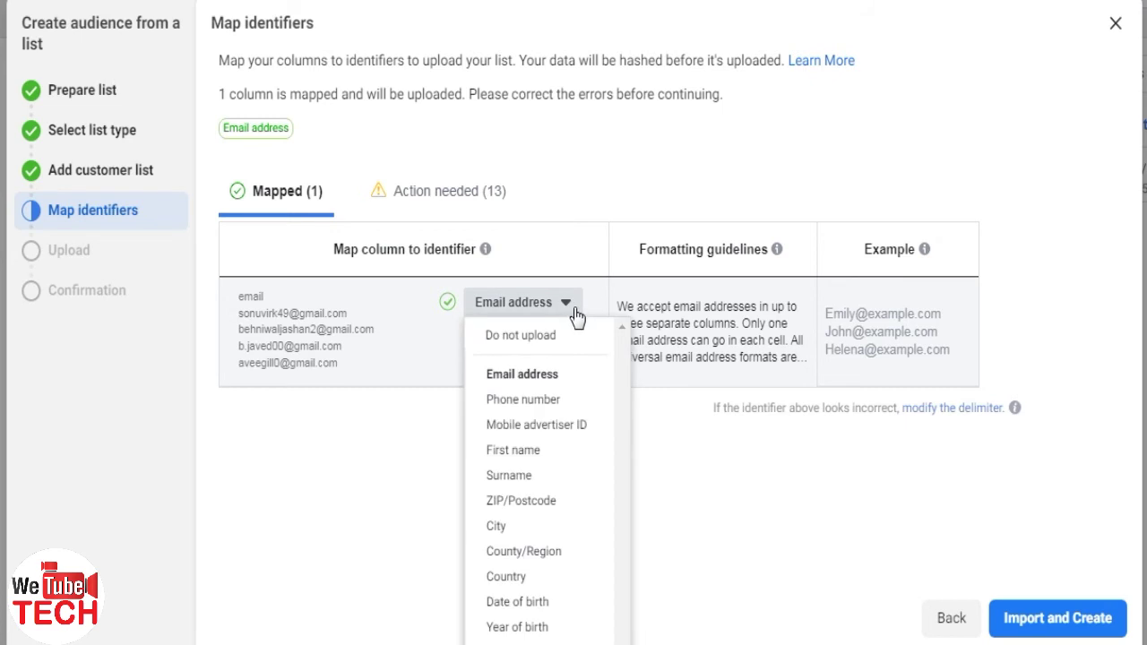
{"action": "left_click", "coordinate": [531, 376]}
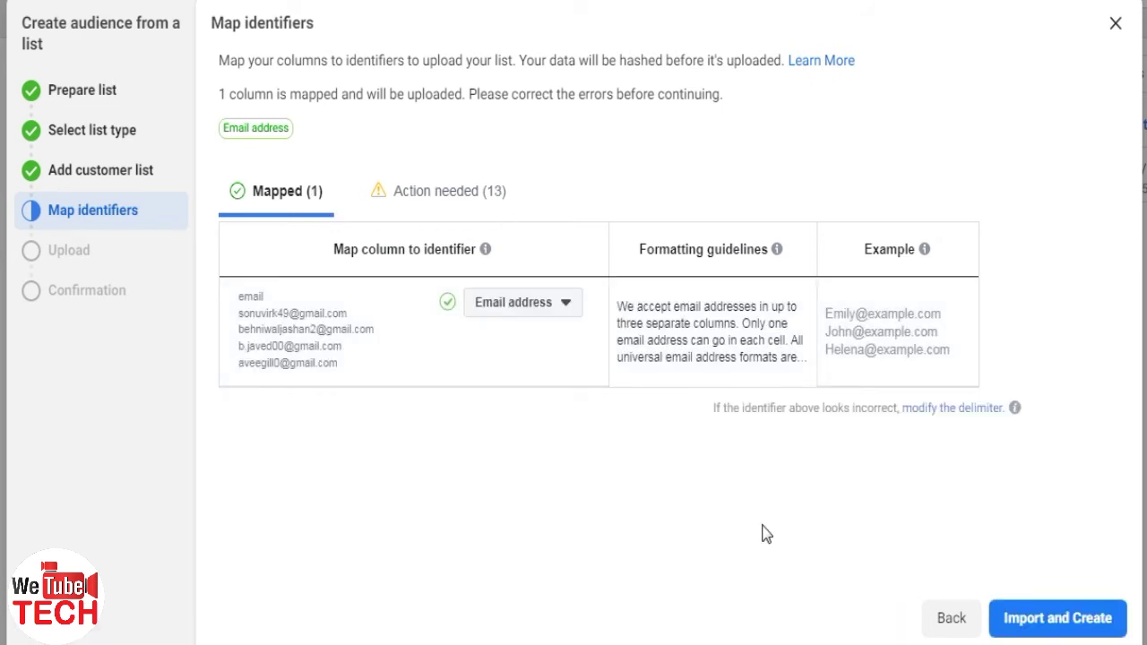
{"action": "left_click", "coordinate": [1071, 627]}
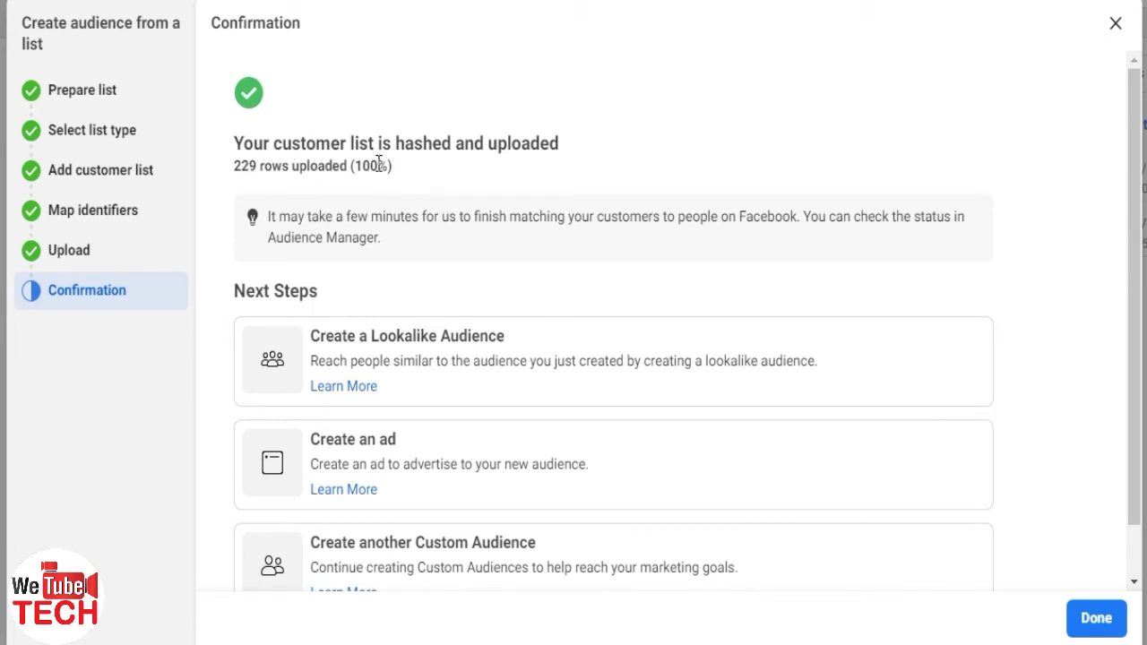
Start a Lookalike Audience from the uploaded Emails.csv list and set its location to India.
{"action": "scroll", "coordinate": [345, 192], "scroll_direction": "down", "scroll_amount": 1}
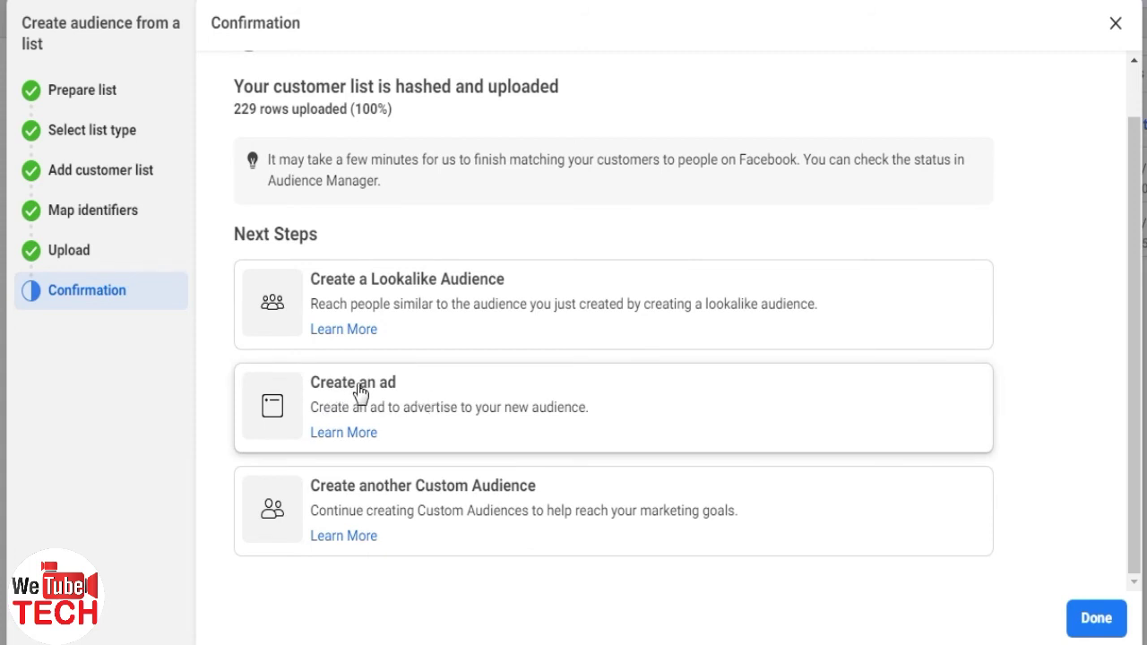
{"action": "left_click", "coordinate": [418, 285]}
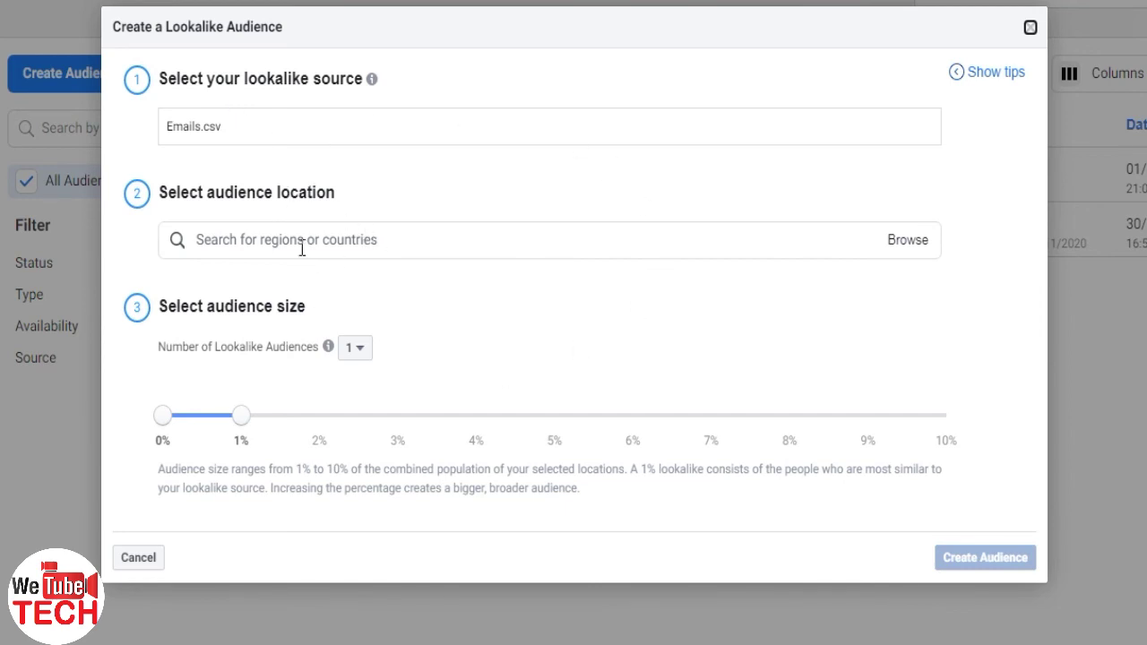
{"action": "left_click", "coordinate": [387, 242]}
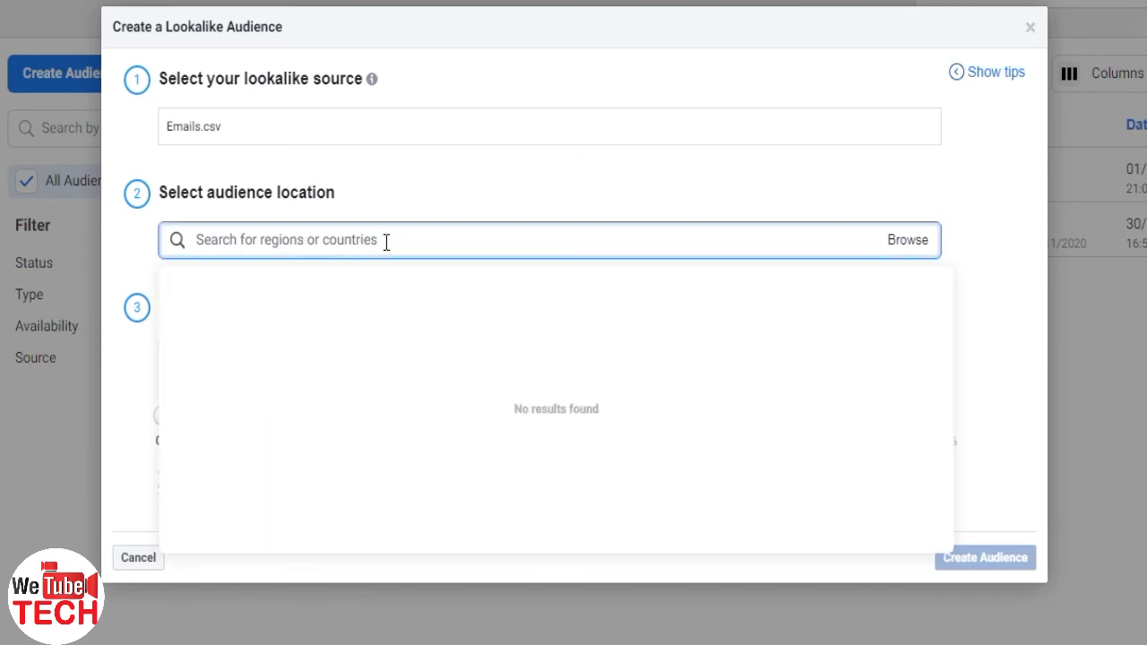
{"action": "type", "text": "india"}
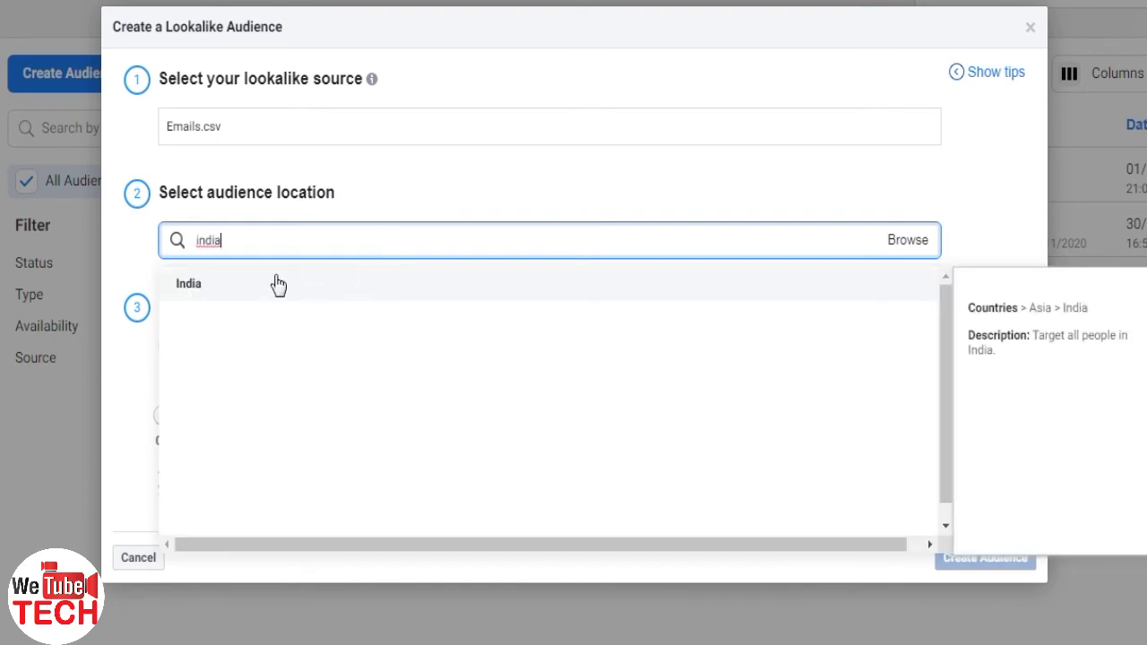
{"action": "left_click", "coordinate": [201, 286]}
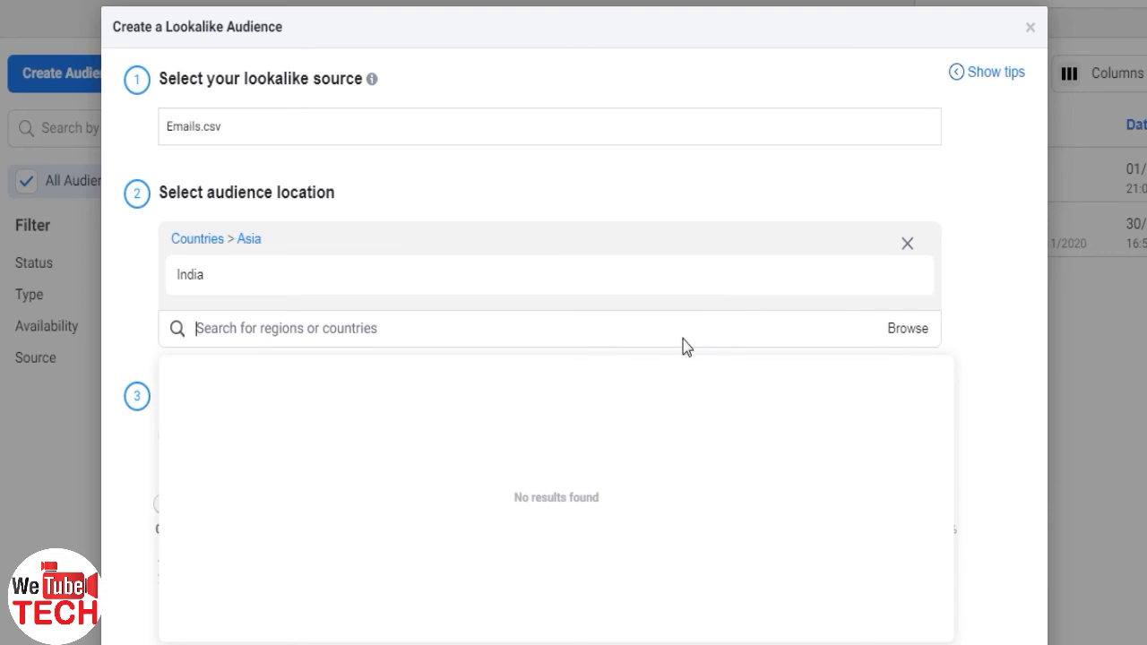
{"action": "scroll", "coordinate": [663, 354], "scroll_direction": "down", "scroll_amount": 2}
{"action": "left_click", "coordinate": [371, 192]}
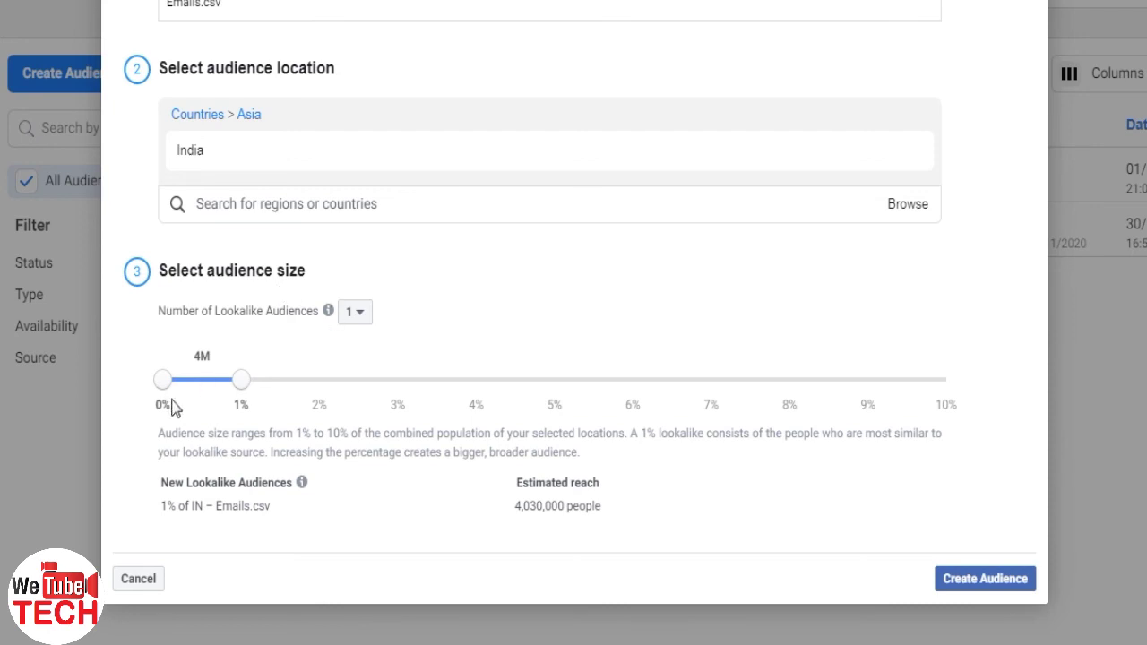
Try a 2% audience size, set it back to 1%, and create the lookalike audience.
{"action": "left_click_drag", "start_coordinate": [242, 387], "coordinate": [319, 387]}
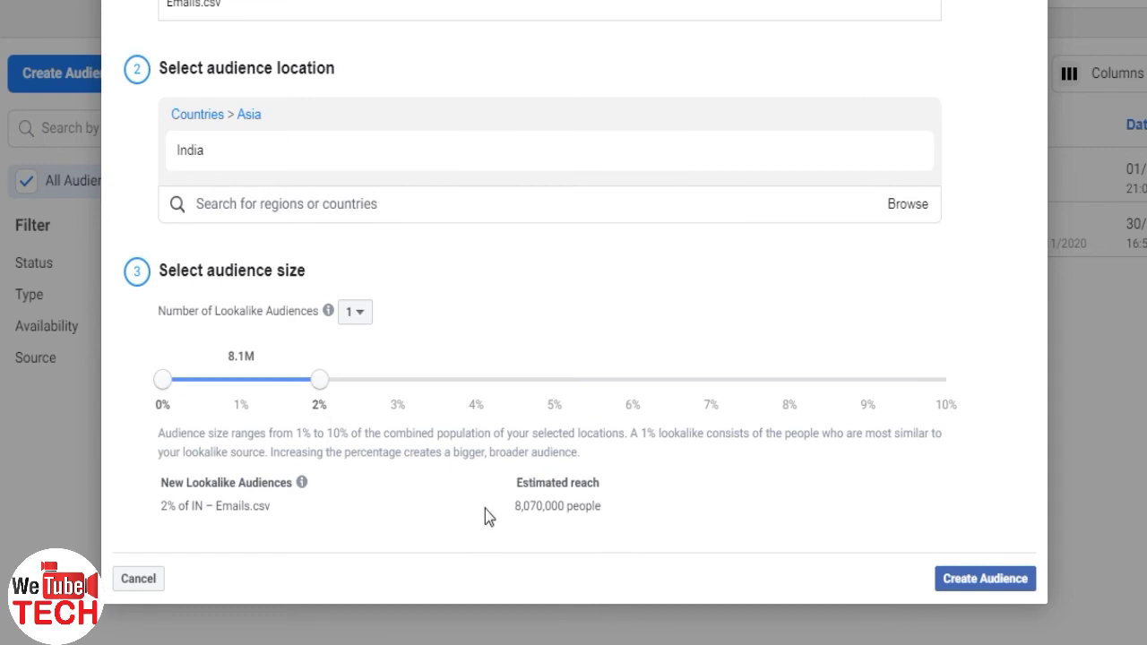
{"action": "left_click_drag", "start_coordinate": [324, 386], "coordinate": [240, 393]}
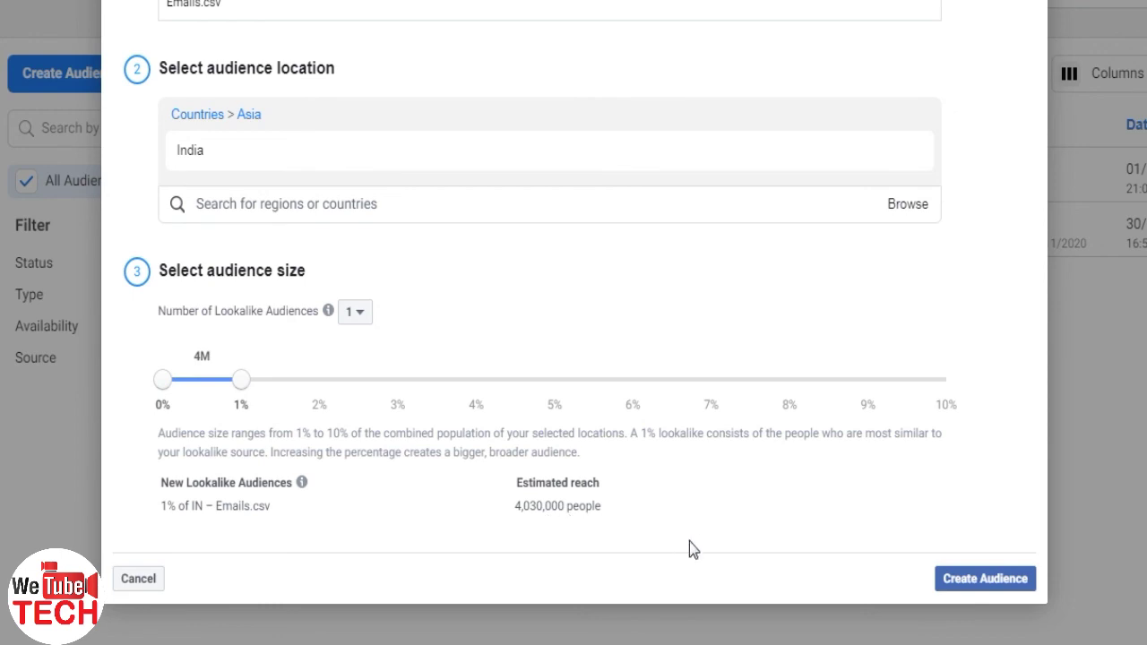
{"action": "left_click", "coordinate": [977, 585]}
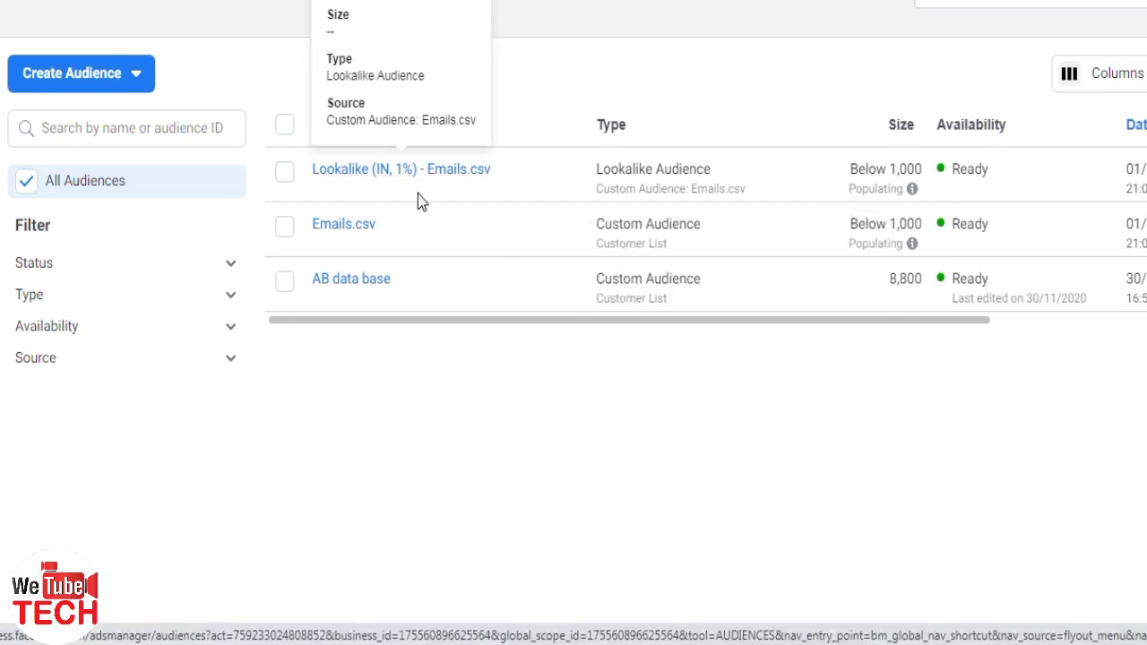
{"action": "mouse_move", "coordinate": [353, 187]}
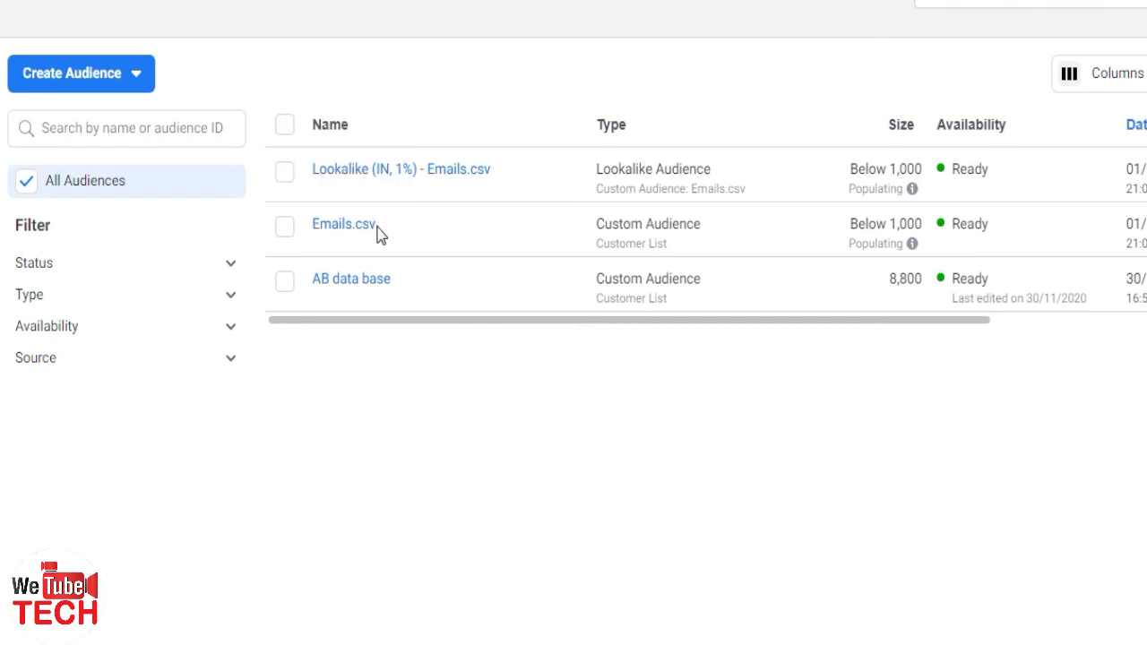
{"action": "mouse_move", "coordinate": [494, 167]}
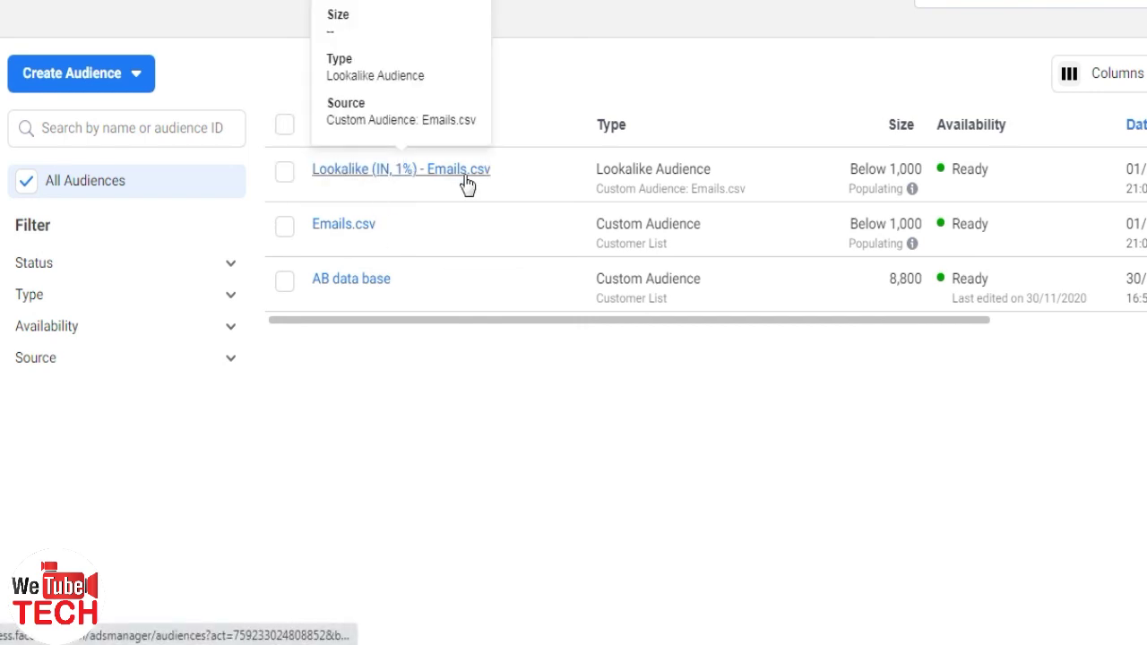